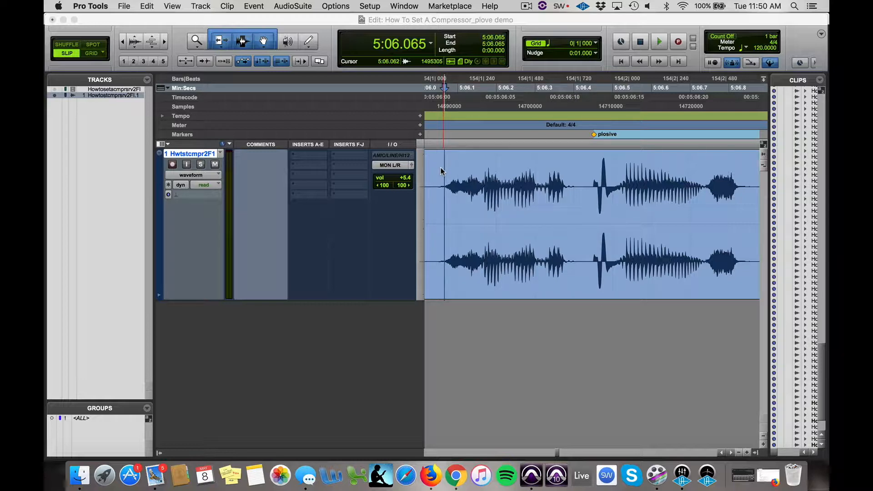
Play the phrase around the plosive marker twice, starting just before it at about 5:06.028.
{"action": "left_click", "coordinate": [441, 170]}
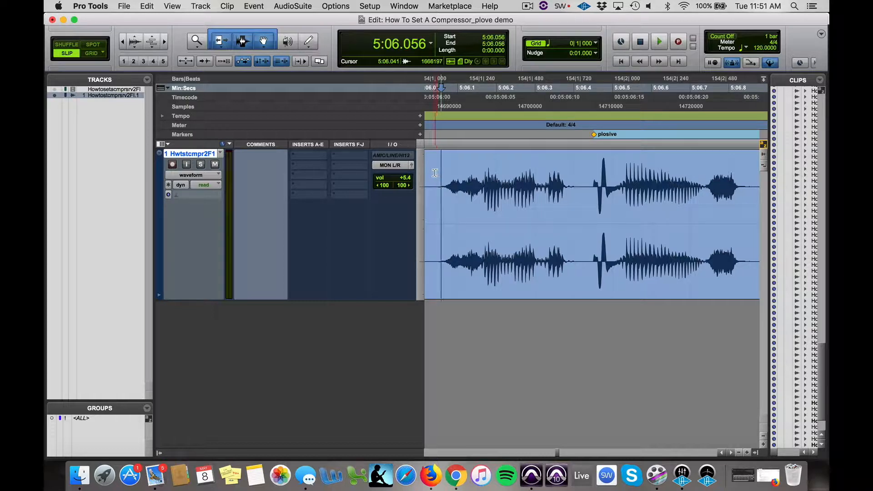
{"action": "left_click", "coordinate": [430, 172]}
{"action": "key", "text": "space"}
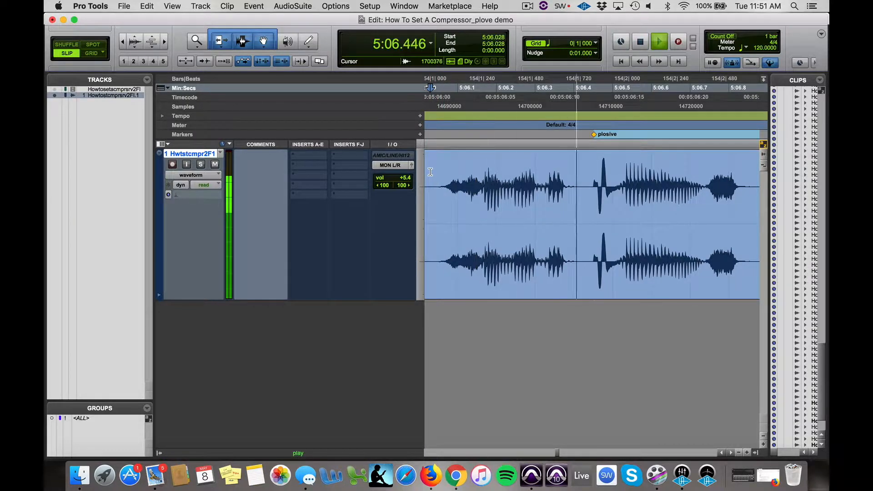
{"action": "key", "text": "space"}
{"action": "key", "text": "space"}
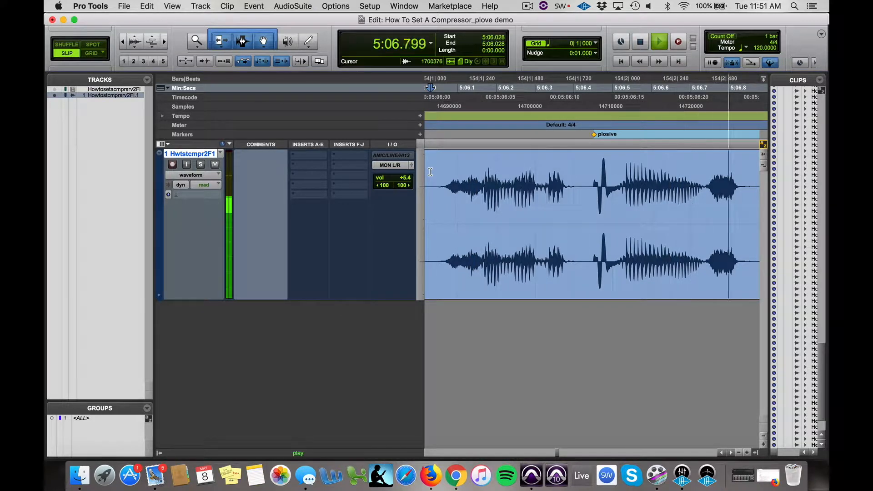
{"action": "key", "text": "space"}
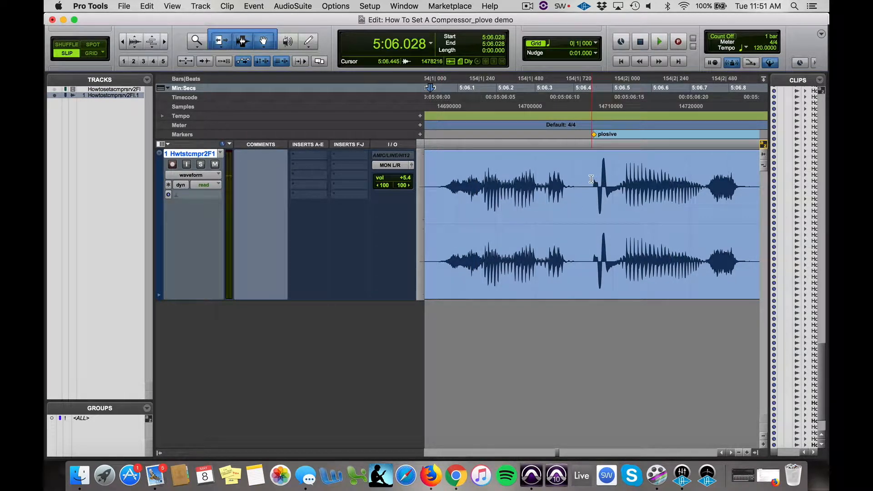
Highlight the plosive burst at the marker, and replay the whole phrase from about 5:06.024.
{"action": "left_click_drag", "start_coordinate": [591, 179], "coordinate": [619, 203]}
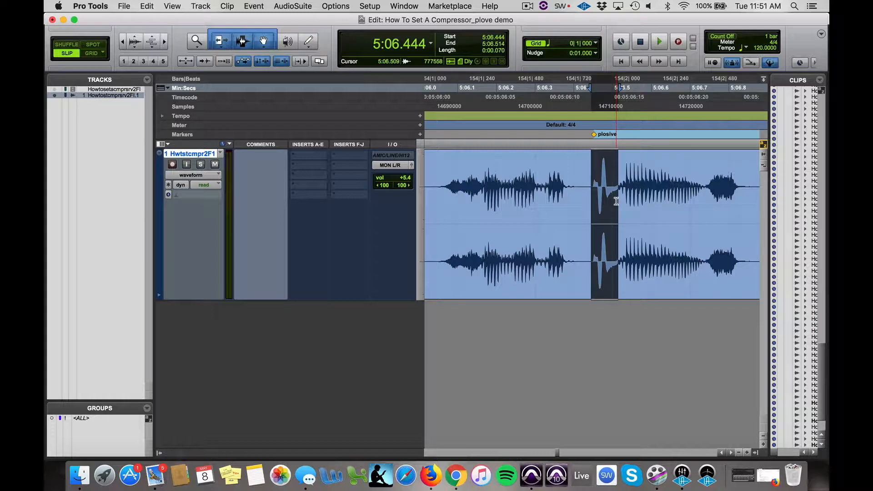
{"action": "left_click", "coordinate": [428, 179]}
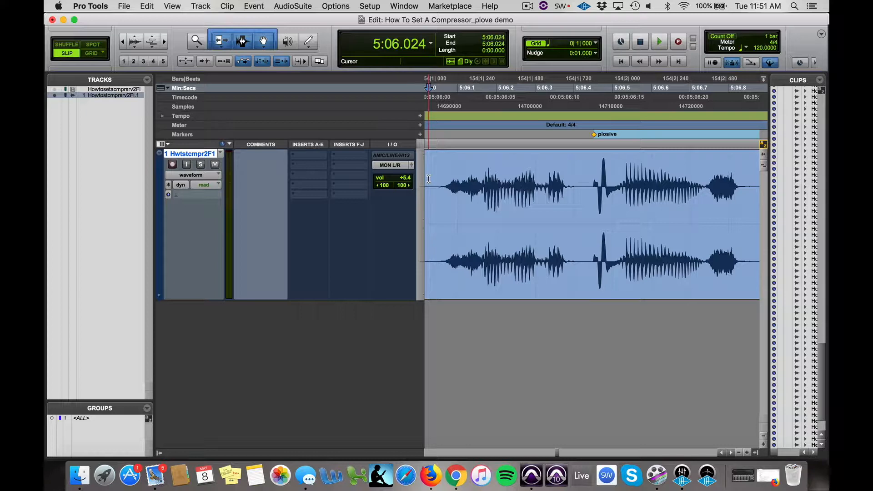
{"action": "key", "text": "space"}
{"action": "key", "text": "space"}
{"action": "key", "text": "space"}
{"action": "key", "text": "space"}
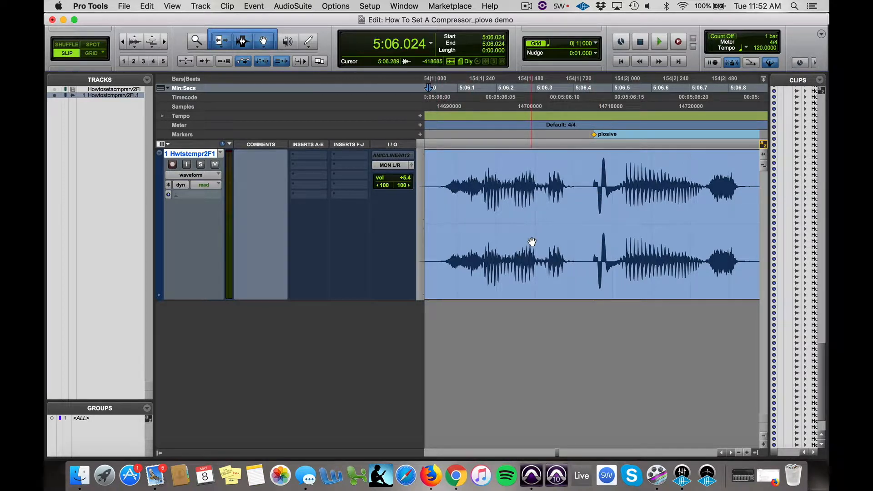
Select only the plosive burst from about 5:06.451 to 5:06.520 and separate it into its own clip.
{"action": "left_click", "coordinate": [592, 179]}
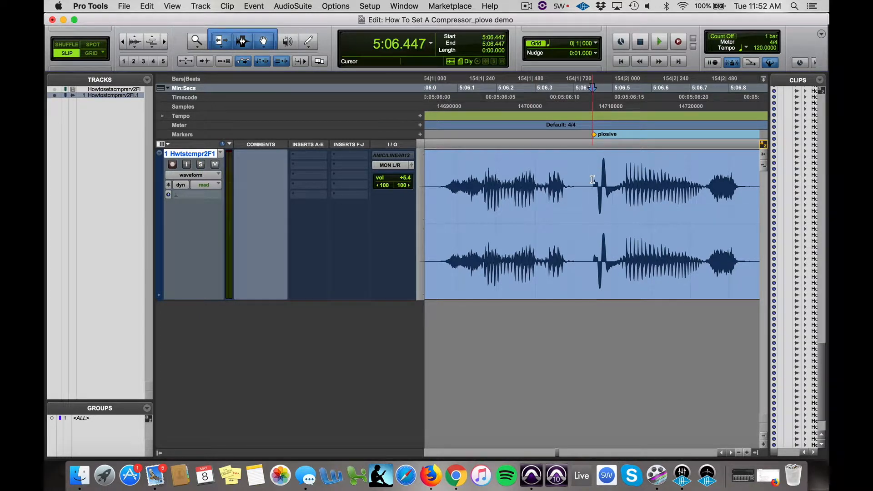
{"action": "key", "text": "t"}
{"action": "key", "text": "t"}
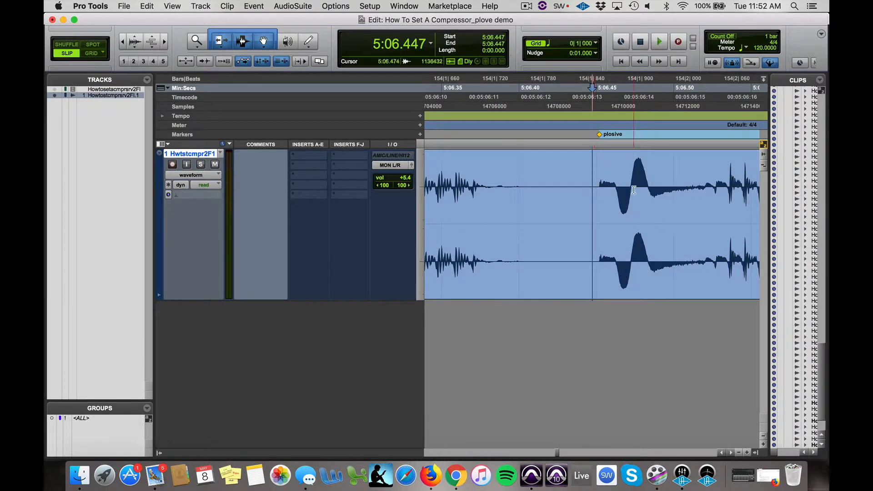
{"action": "left_click_drag", "start_coordinate": [599, 191], "coordinate": [706, 224]}
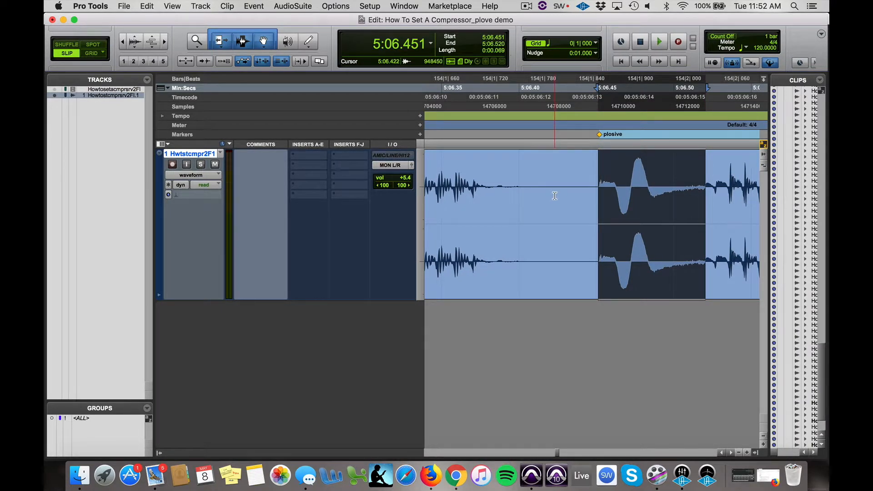
{"action": "key", "text": "super+e"}
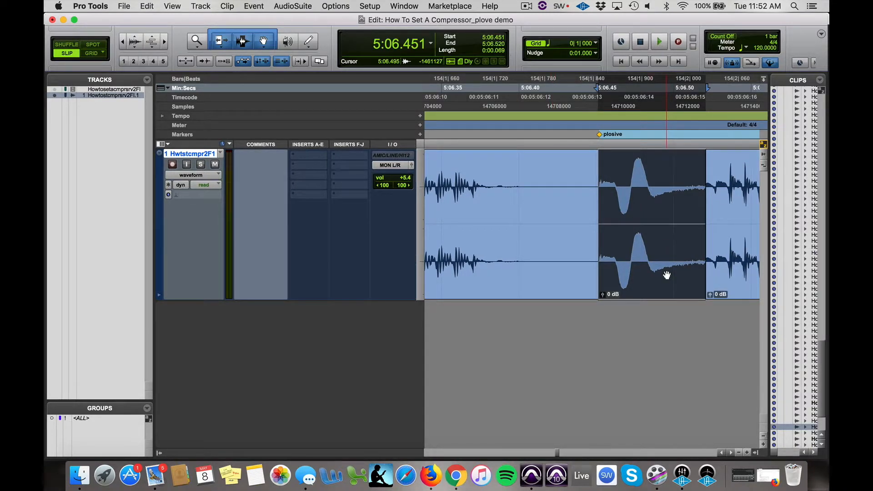
Render the plosive clip through the EQ3 7-Band AudioSuite plug-in with its high-pass filter enabled at 12 dB/oct and about 508 Hz.
{"action": "left_click", "coordinate": [283, 6]}
{"action": "mouse_move", "coordinate": [293, 19]}
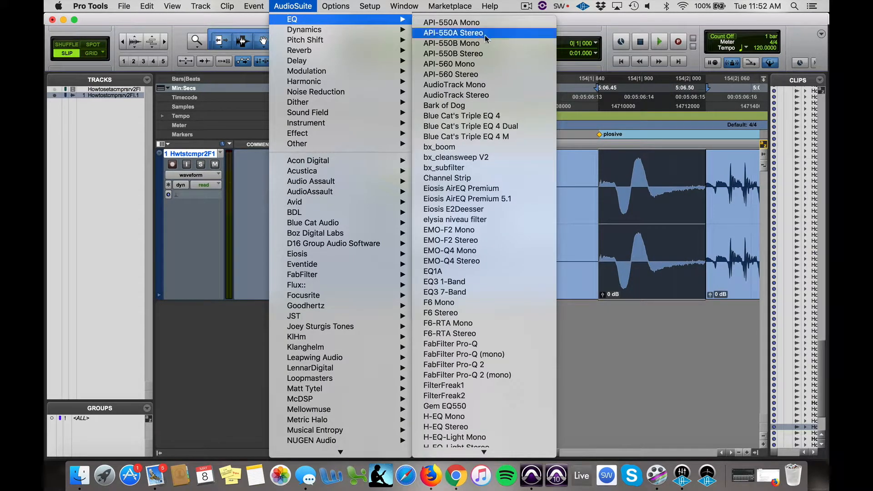
{"action": "left_click", "coordinate": [455, 295]}
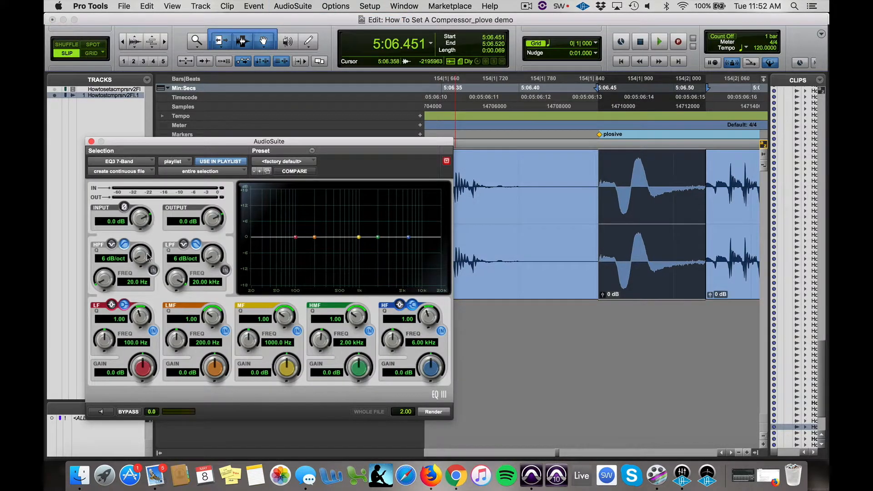
{"action": "left_click", "coordinate": [154, 270]}
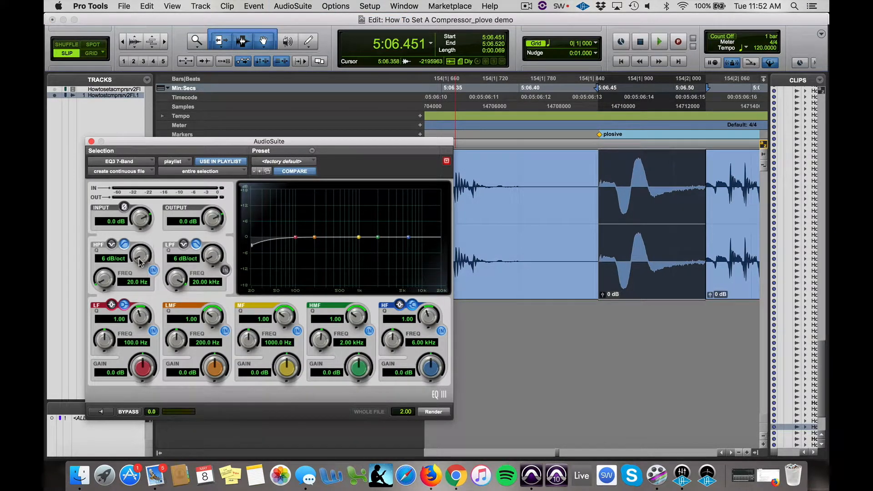
{"action": "left_click_drag", "start_coordinate": [141, 254], "coordinate": [140, 243]}
{"action": "left_click_drag", "start_coordinate": [253, 247], "coordinate": [341, 256]}
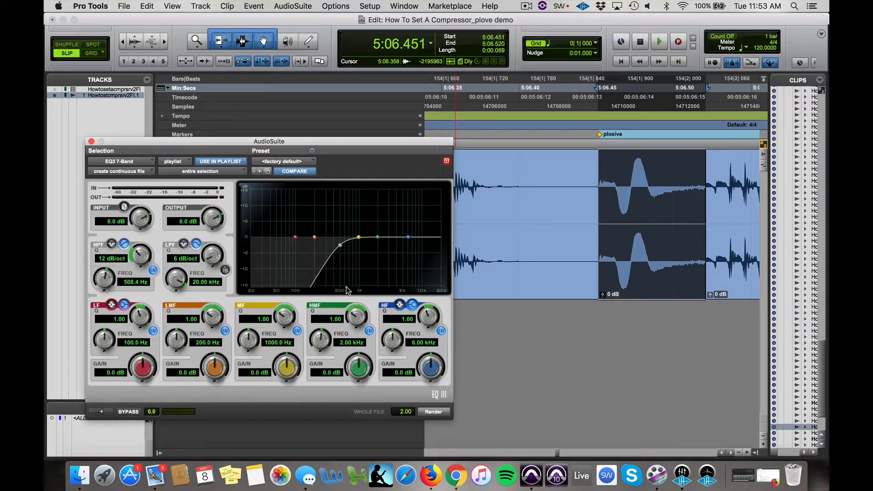
{"action": "left_click", "coordinate": [434, 412]}
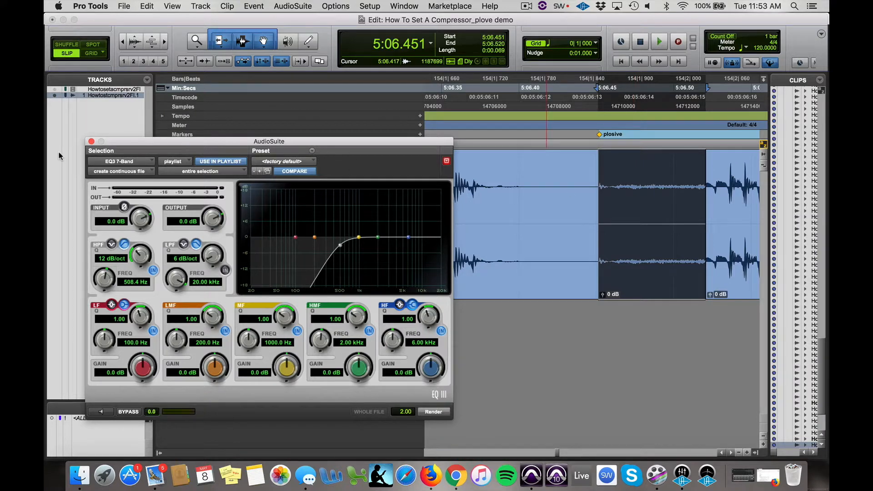
{"action": "left_click", "coordinate": [92, 142]}
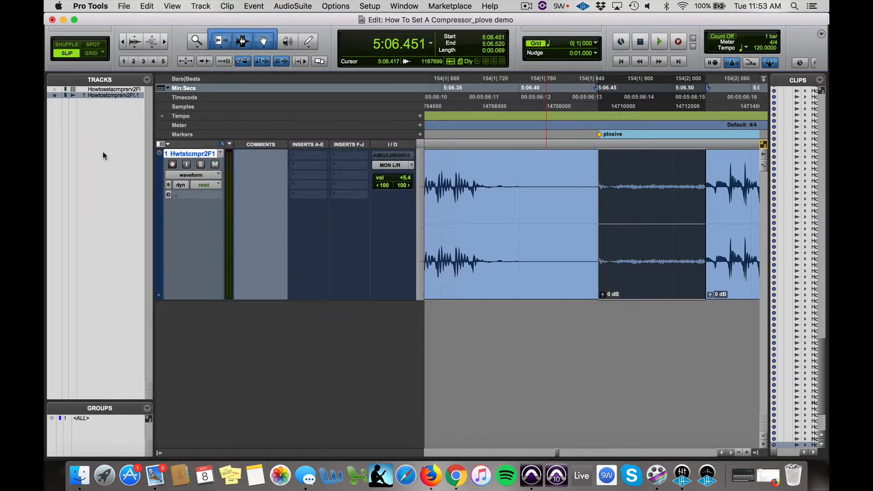
Play back the filtered plosive in context several times, starting from about 5:05.892.
{"action": "key", "text": "super+bracketleft"}
{"action": "key", "text": "super+bracketleft"}
{"action": "key", "text": "super+bracketleft"}
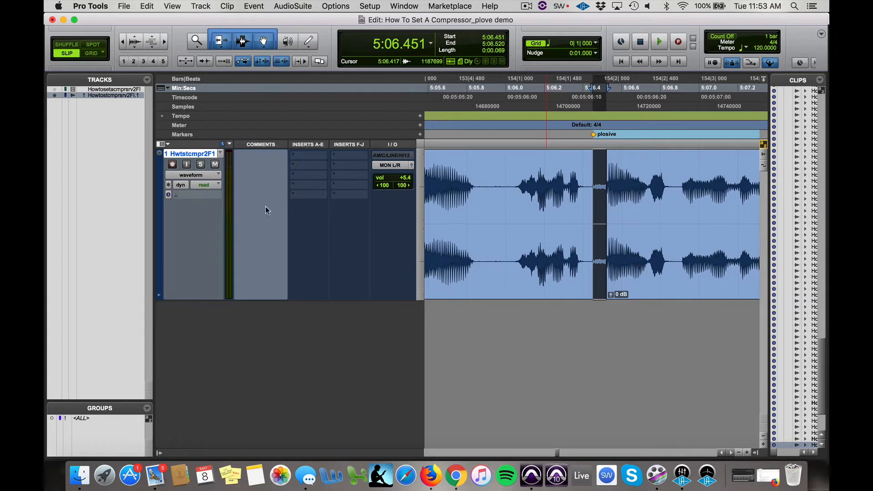
{"action": "left_click", "coordinate": [485, 170]}
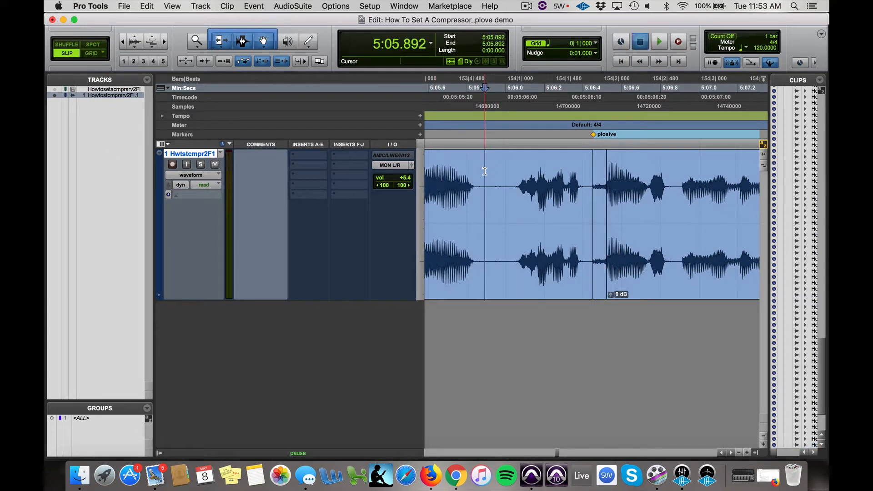
{"action": "key", "text": "space"}
{"action": "key", "text": "space"}
{"action": "key", "text": "space"}
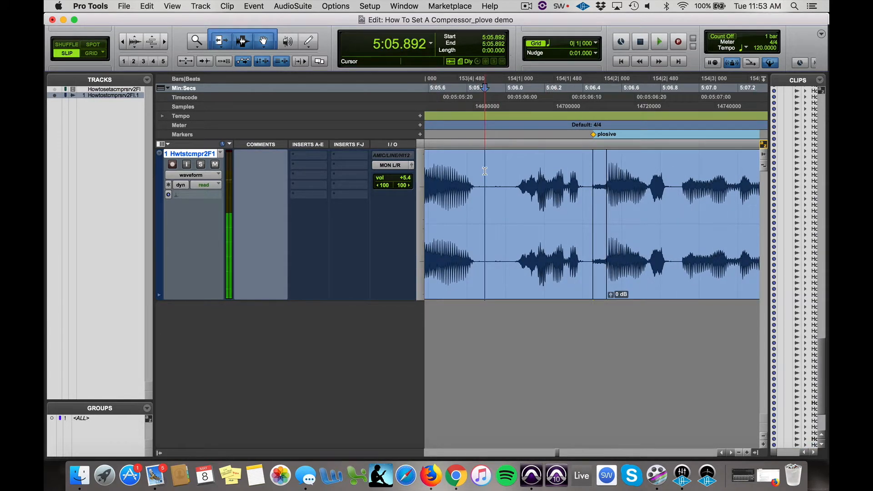
{"action": "key", "text": "space"}
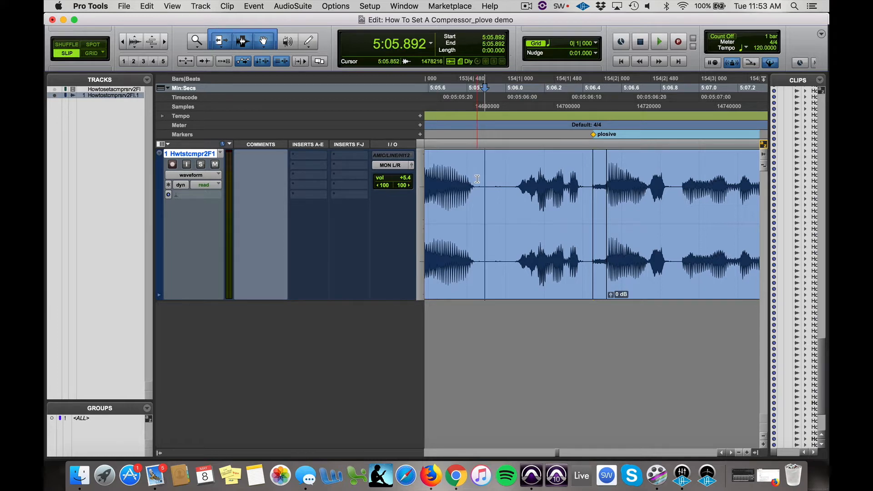
{"action": "key", "text": "space"}
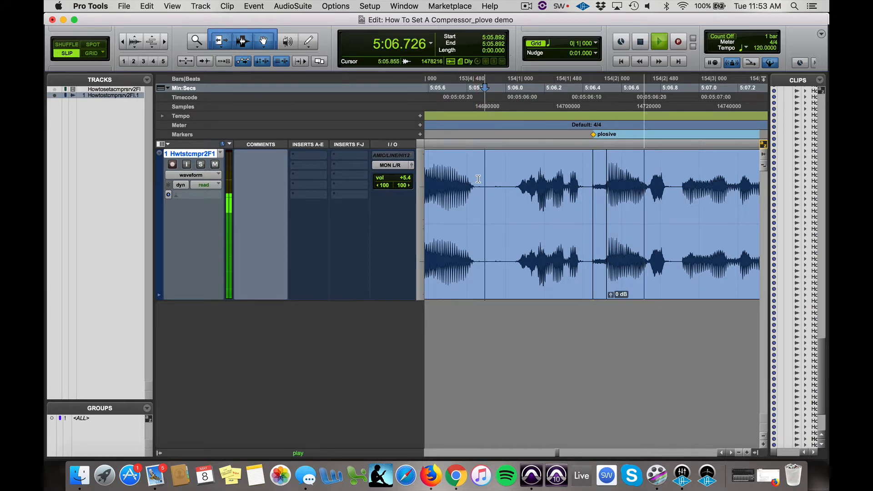
{"action": "key", "text": "space"}
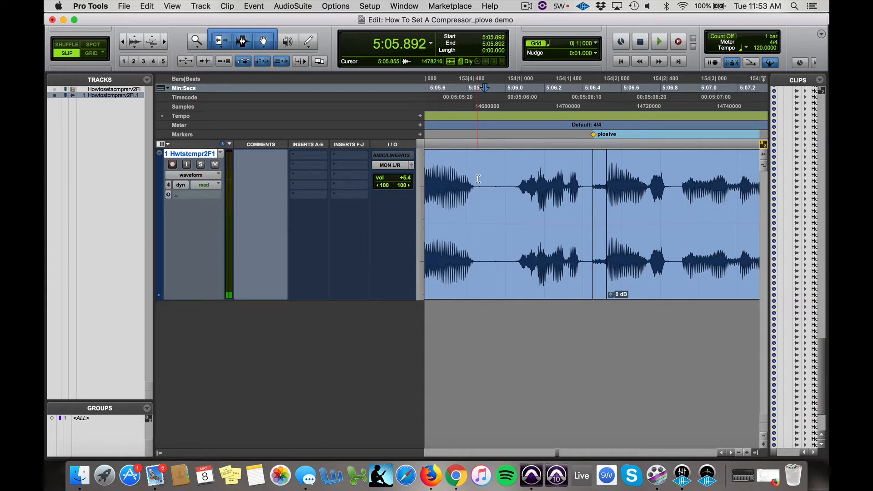